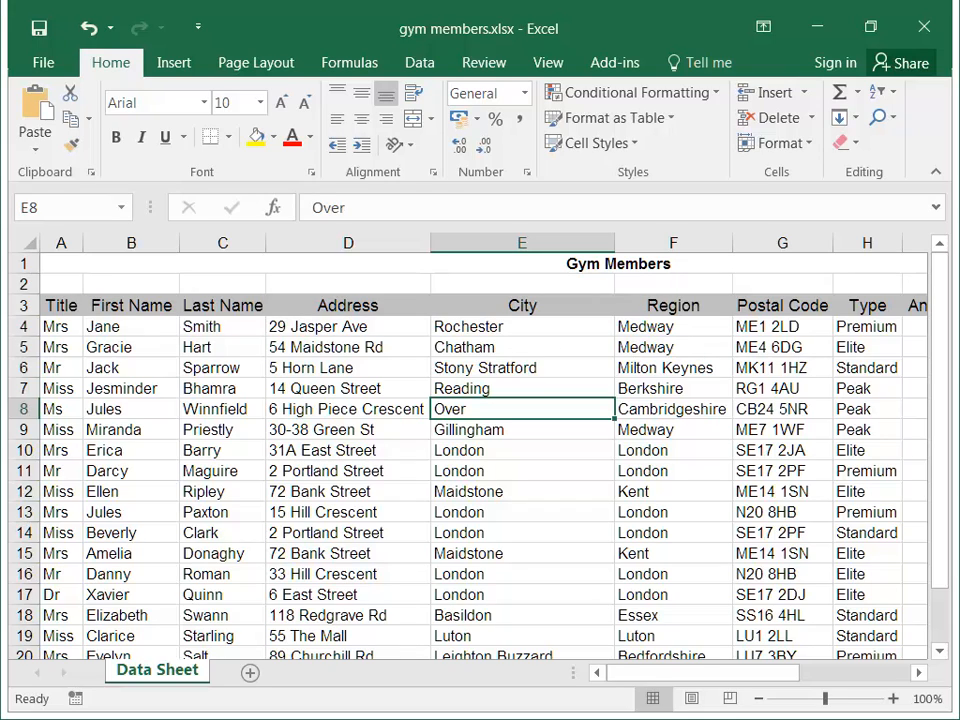
Delete rows 1 and 2, holding the Gym Members title and the blank row, from the Data Sheet.
drag(24, 264, 24, 285)
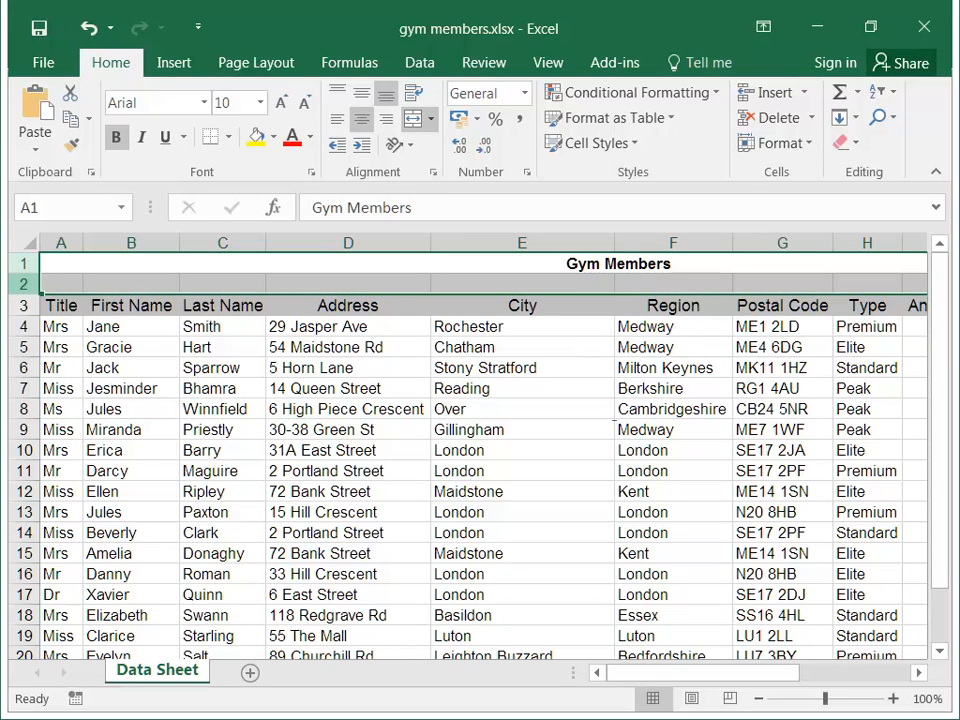
right_click(30, 285)
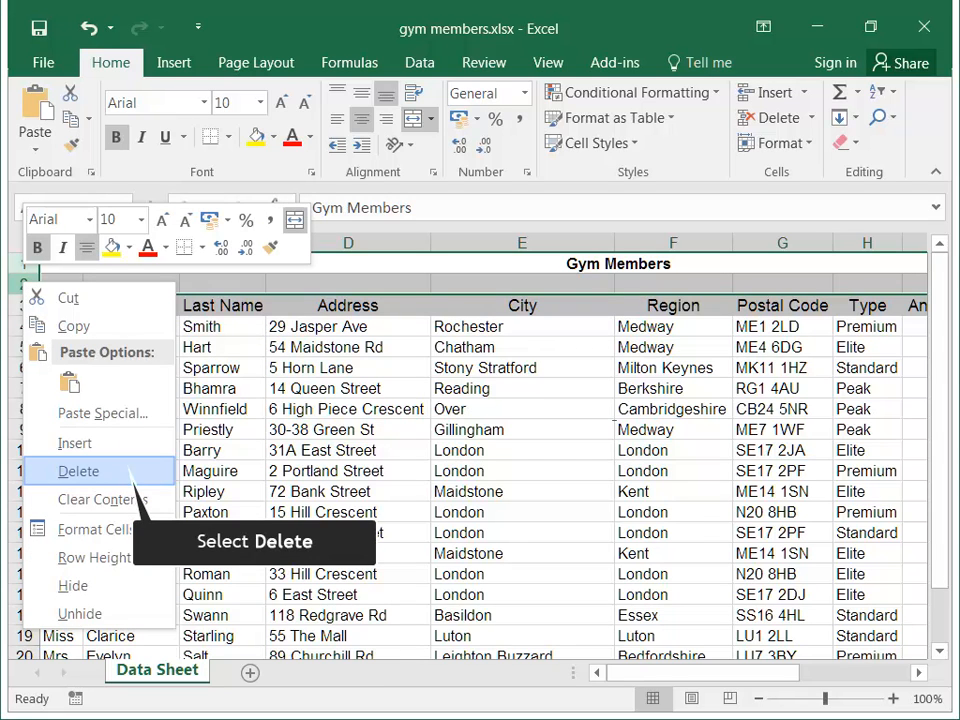
click(78, 471)
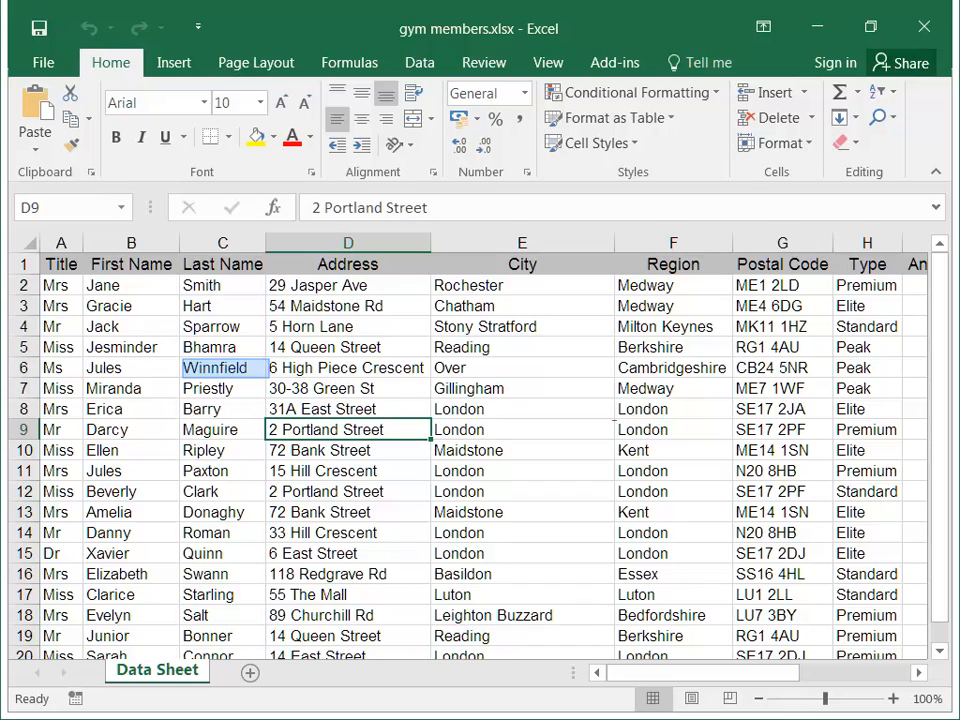
Sort the gym member records A to Z by the Last Name column.
click(224, 368)
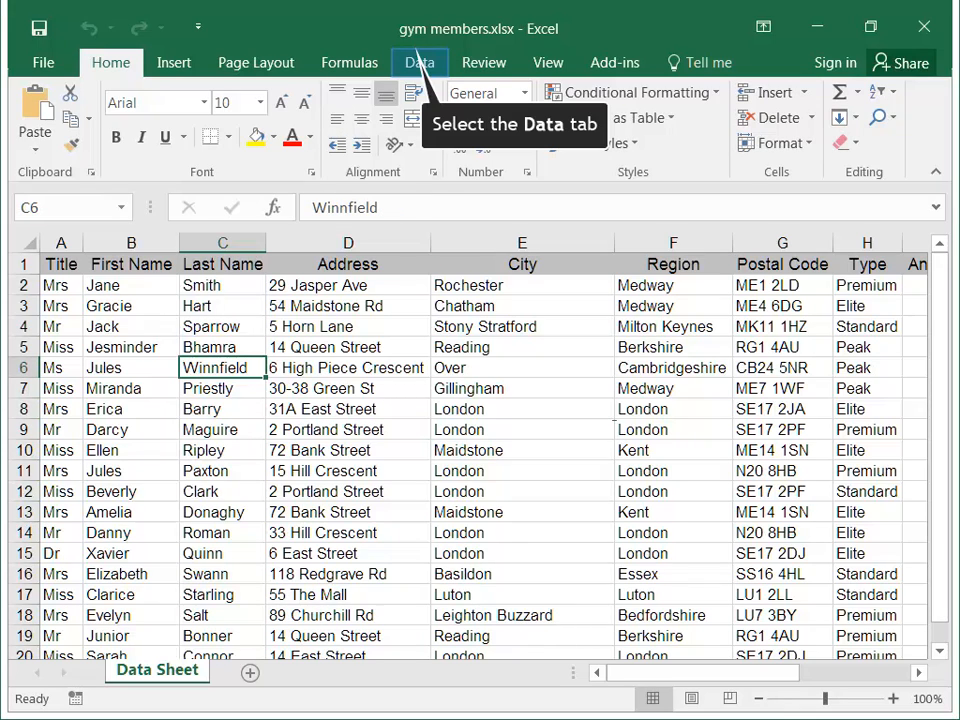
click(419, 62)
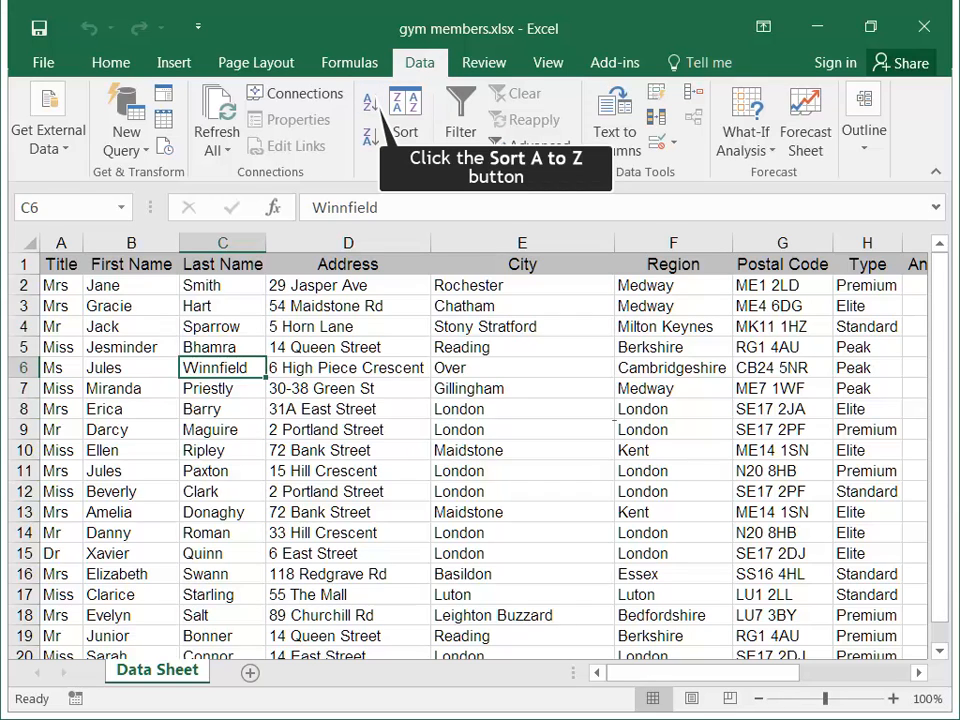
click(369, 103)
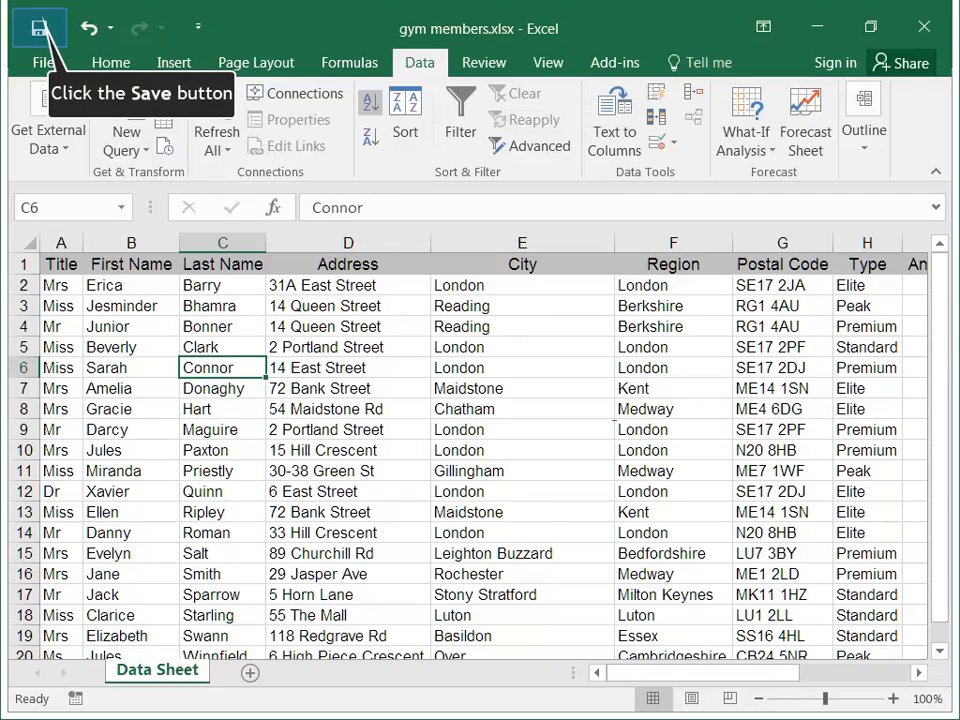
Save the gym members.xlsx workbook and close it.
click(39, 28)
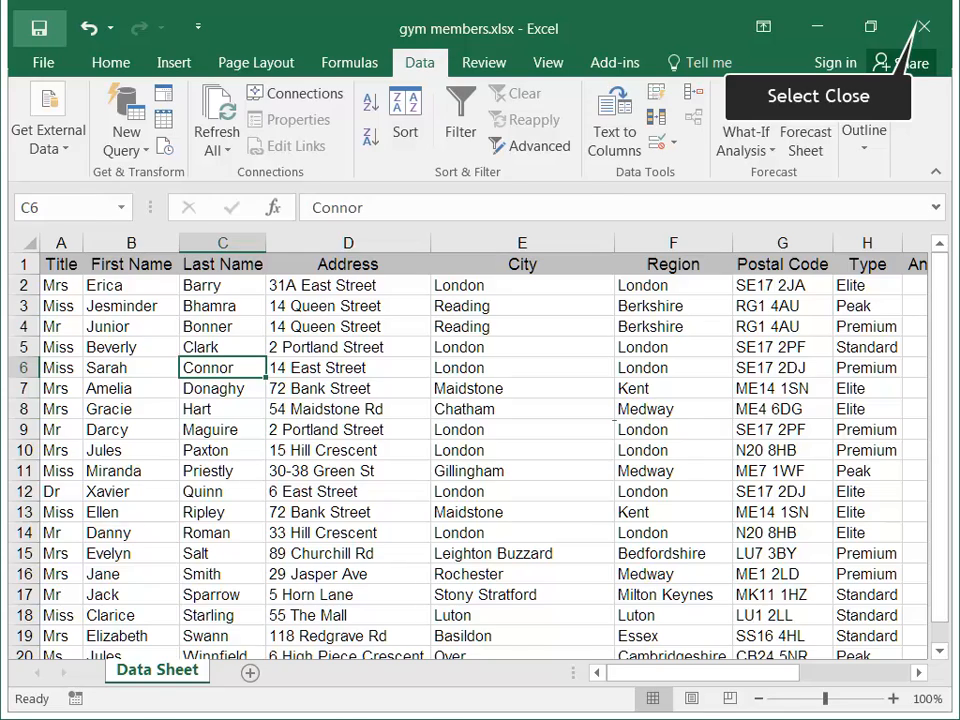
click(924, 27)
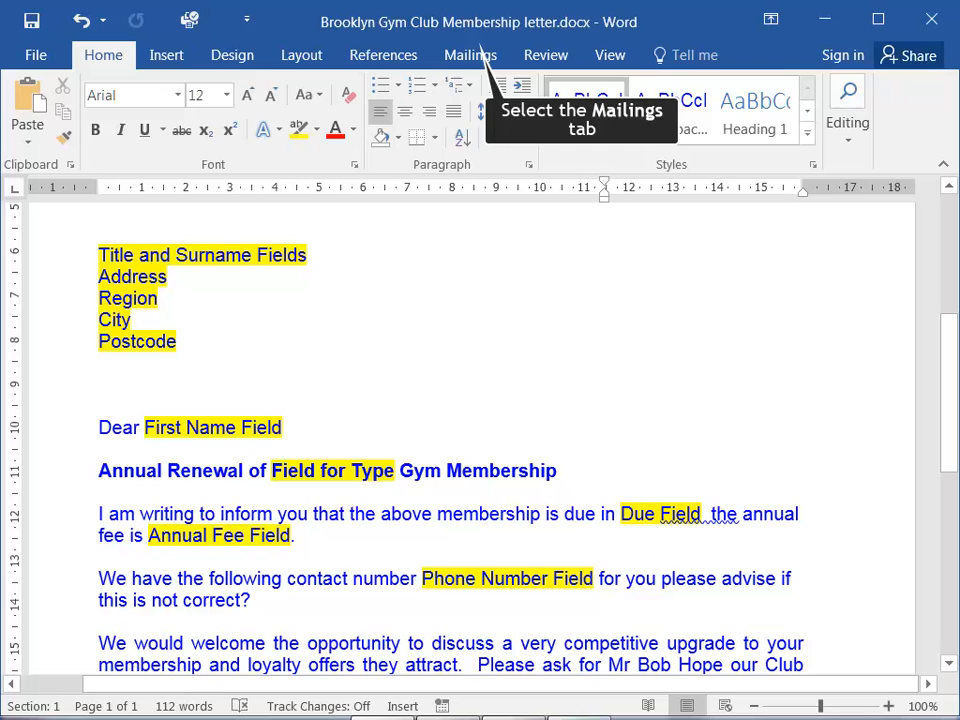
In the Word membership letter, use gym members.xlsx as the existing recipient list and move through its next and last records.
click(479, 52)
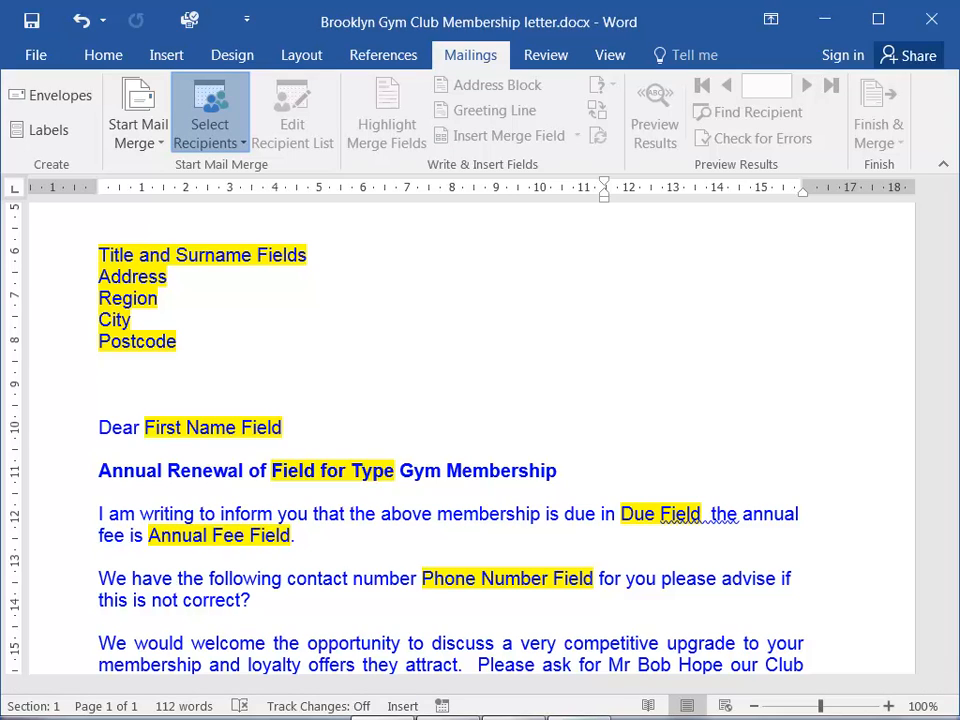
click(210, 125)
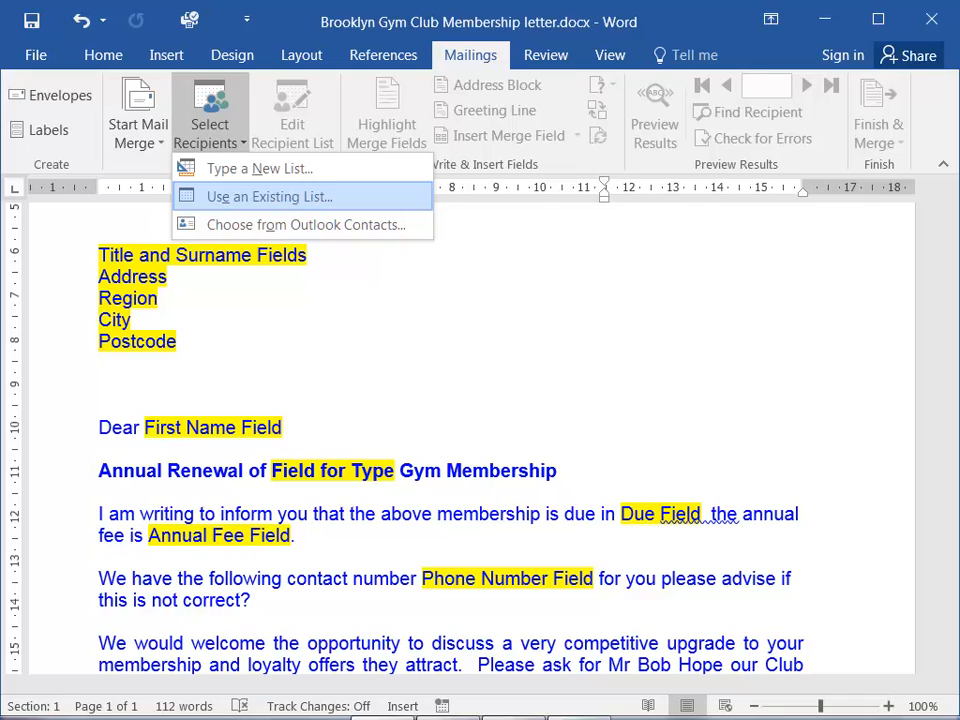
click(269, 196)
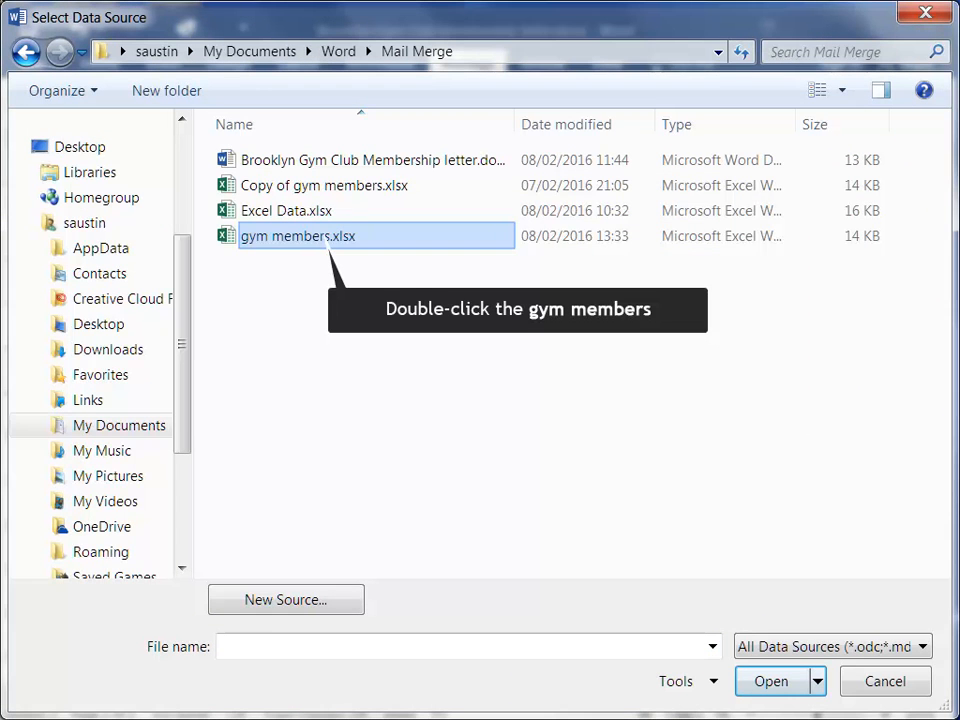
double_click(327, 238)
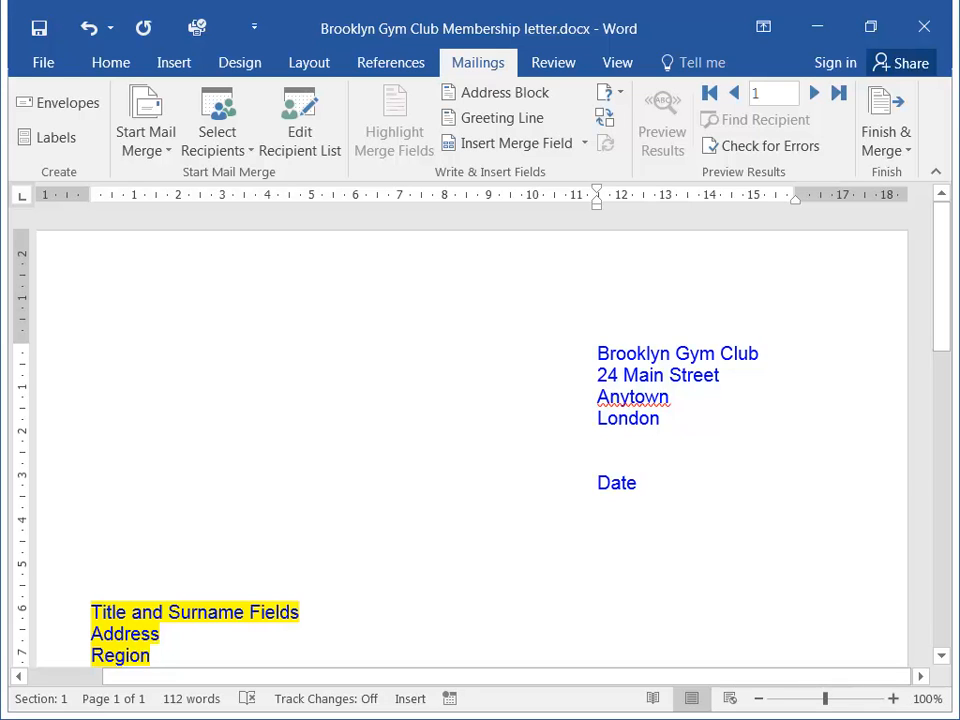
click(814, 93)
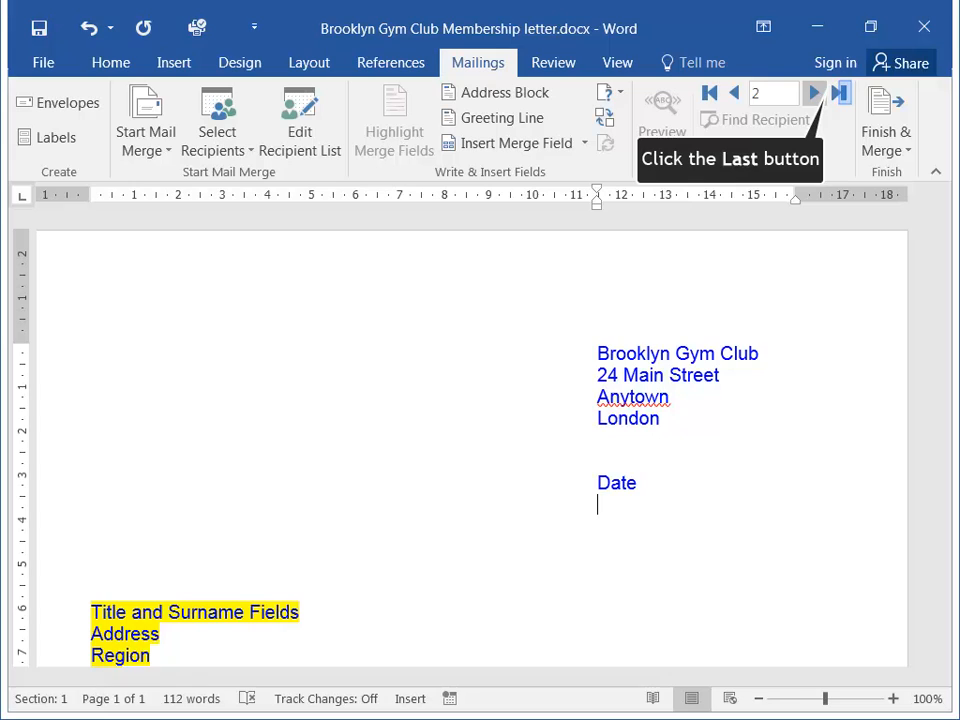
click(838, 93)
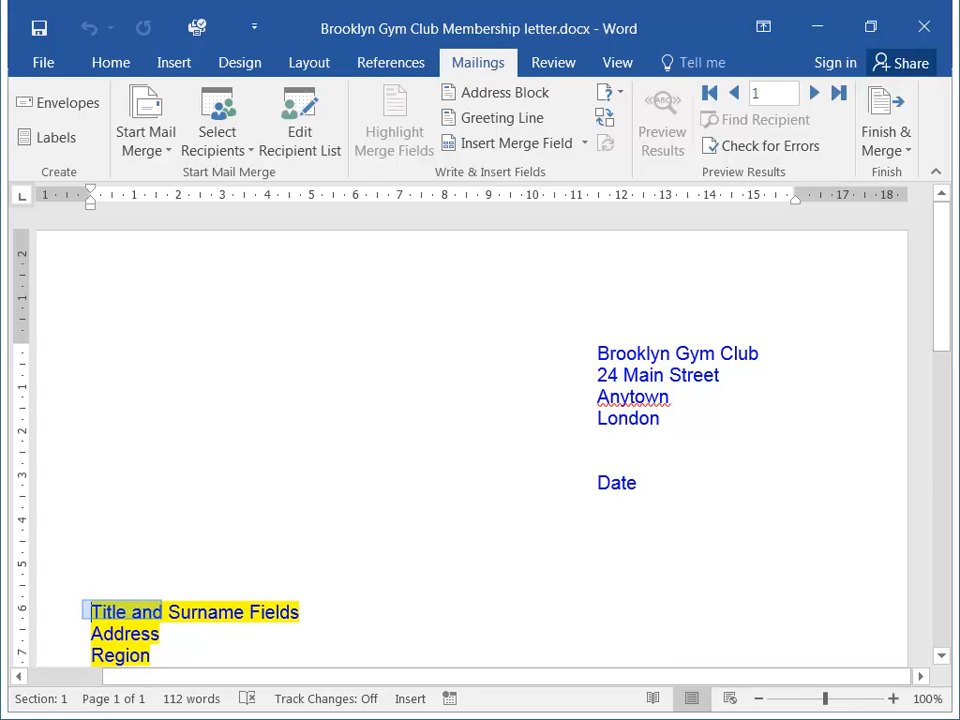
Replace the address block placeholders with the Title, Last_Name, Address, Region, City and Postal_Code merge fields.
double_click(116, 612)
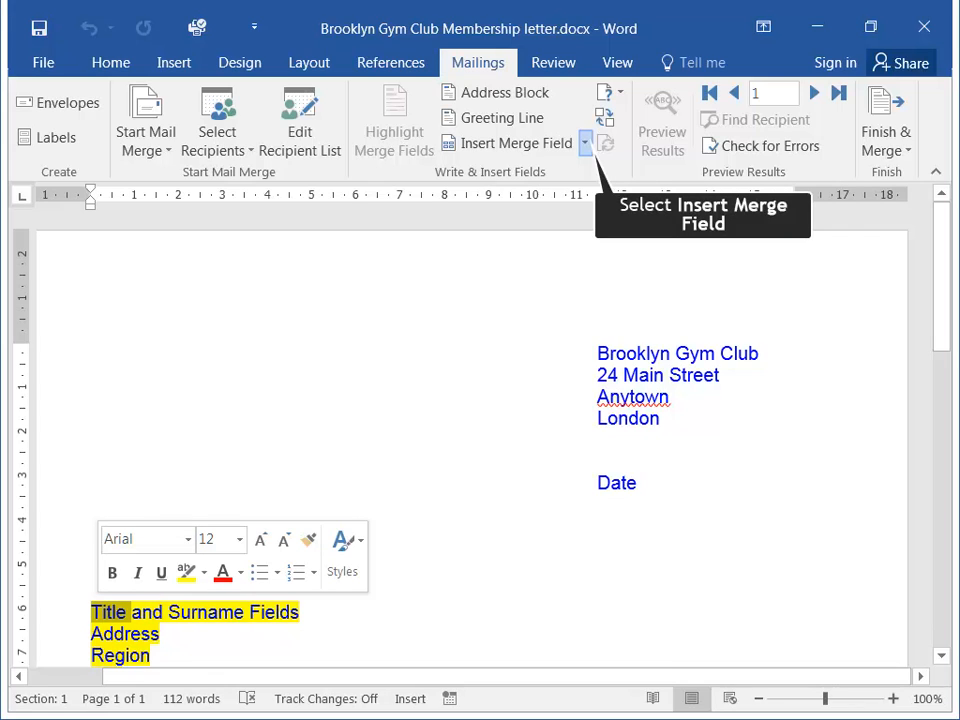
click(585, 143)
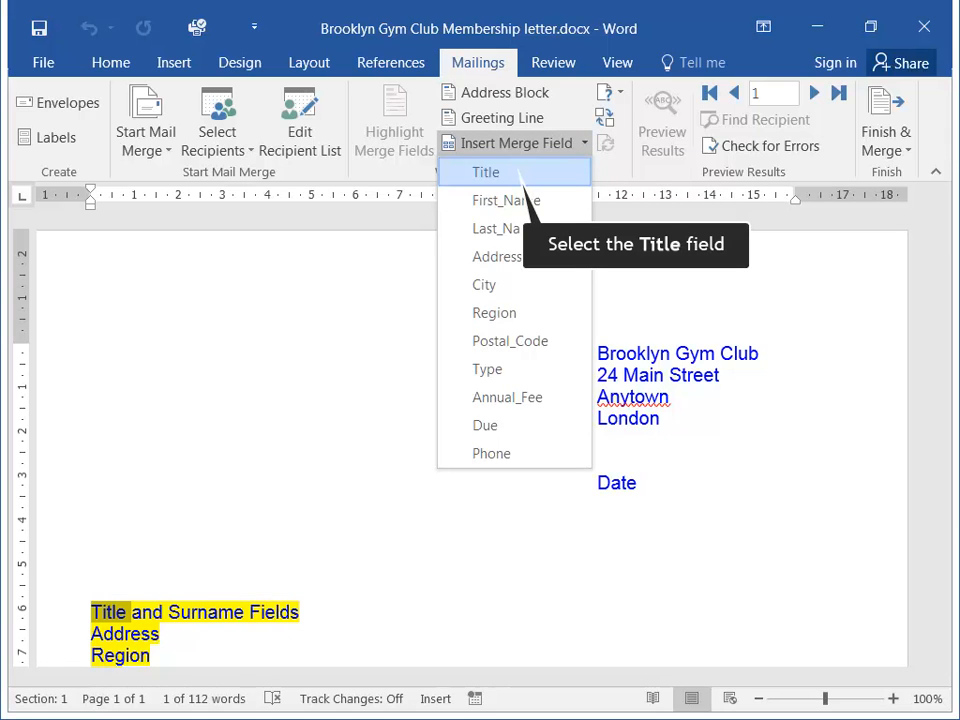
click(517, 172)
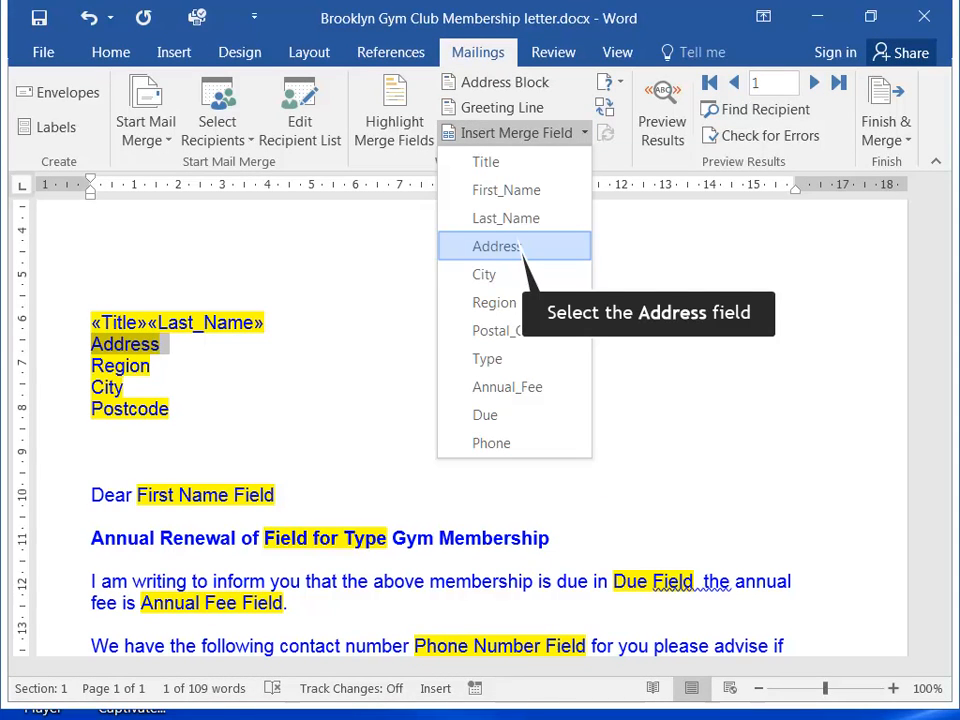
click(497, 246)
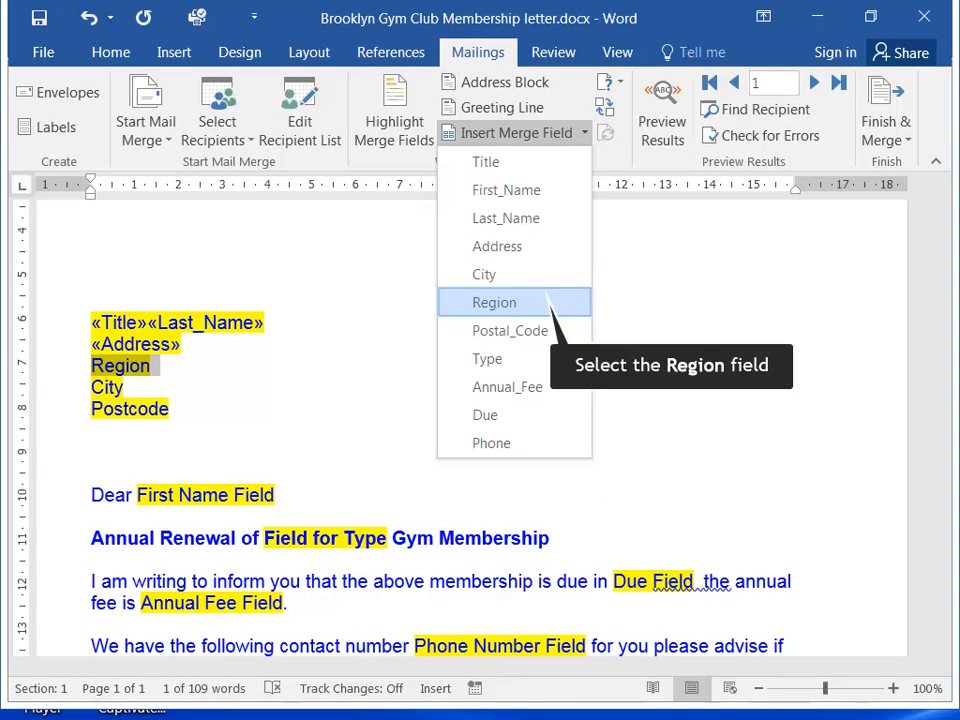
click(520, 302)
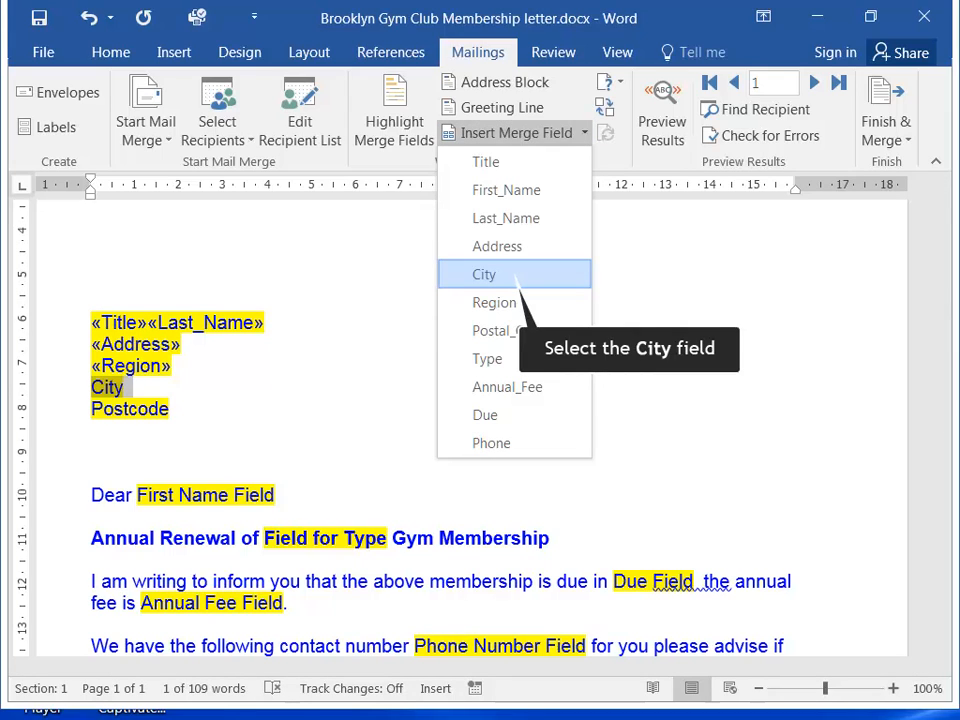
click(519, 275)
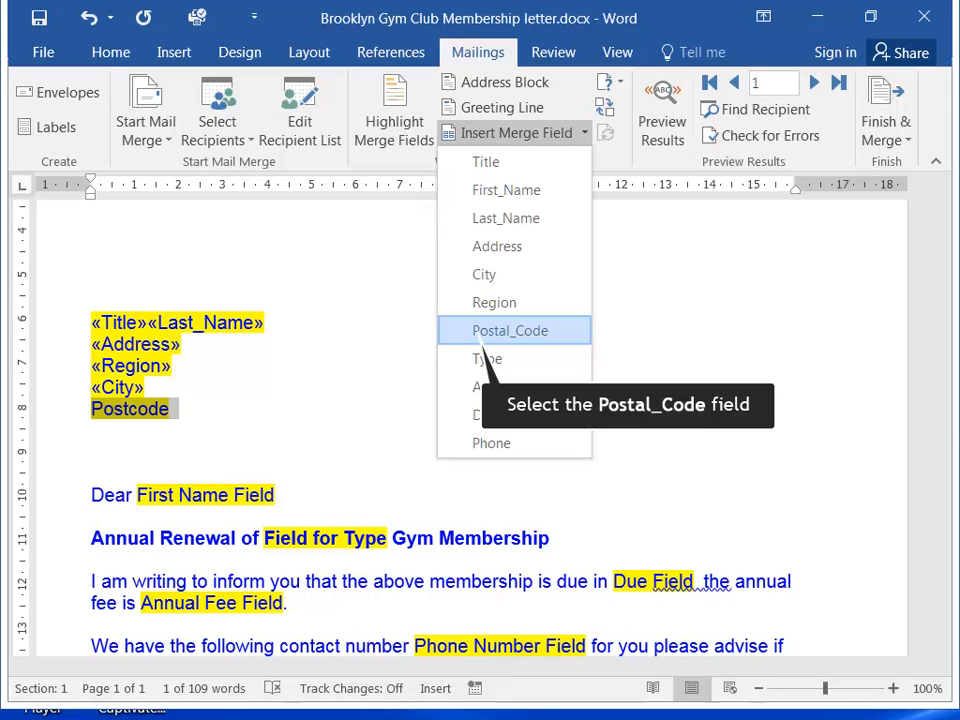
click(509, 331)
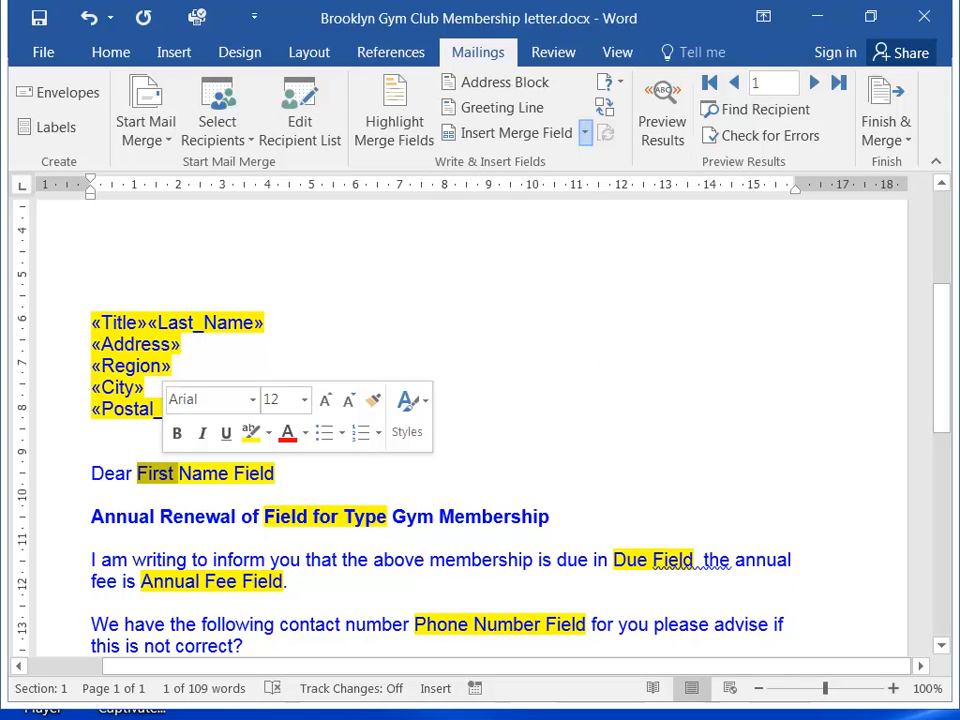
Replace the greeting, heading, due and annual fee placeholders with the First_Name, Type, Due and Annual_Fee merge fields.
click(585, 133)
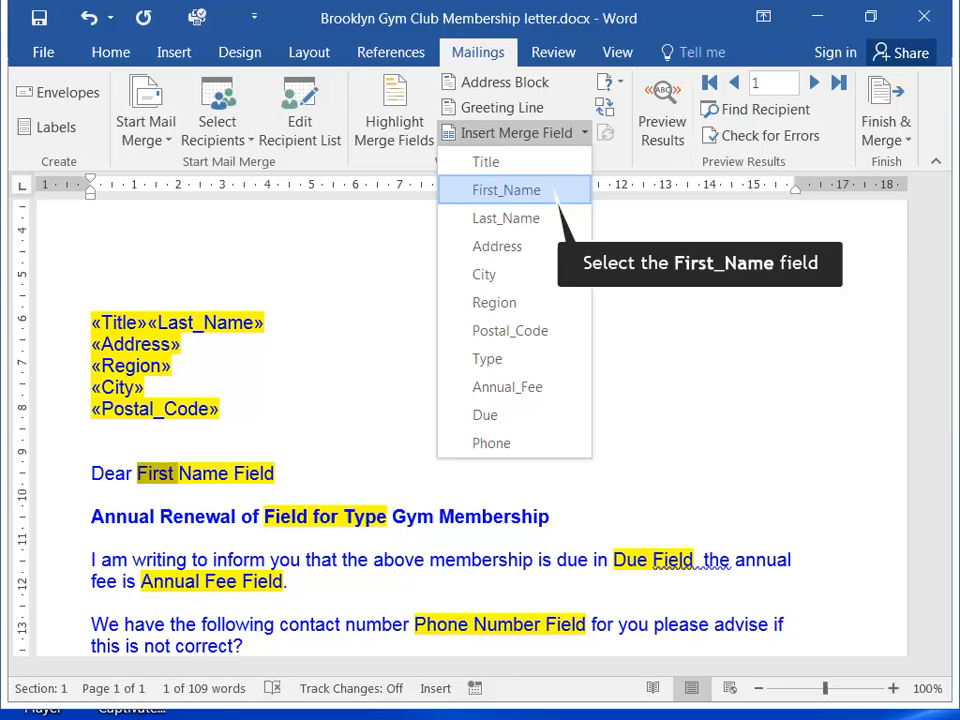
click(506, 190)
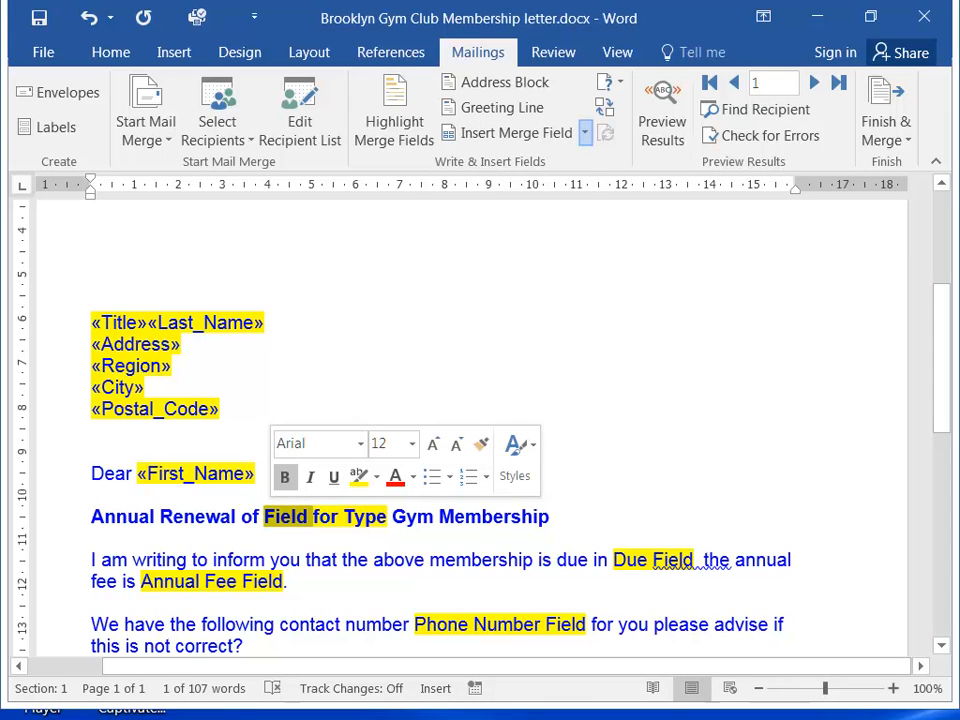
click(585, 133)
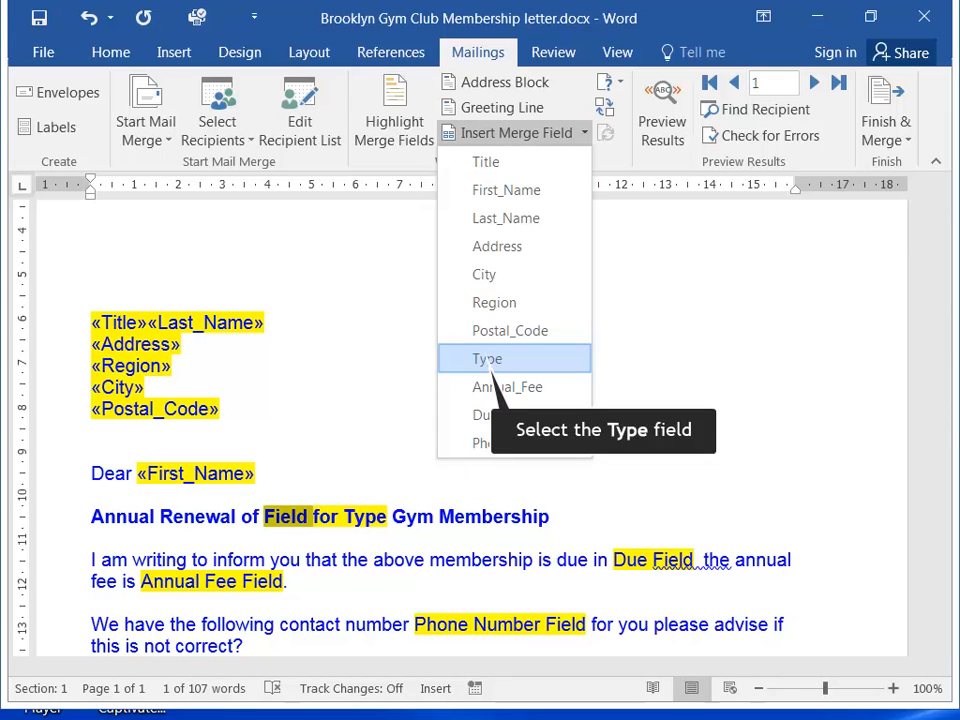
click(487, 359)
click(585, 133)
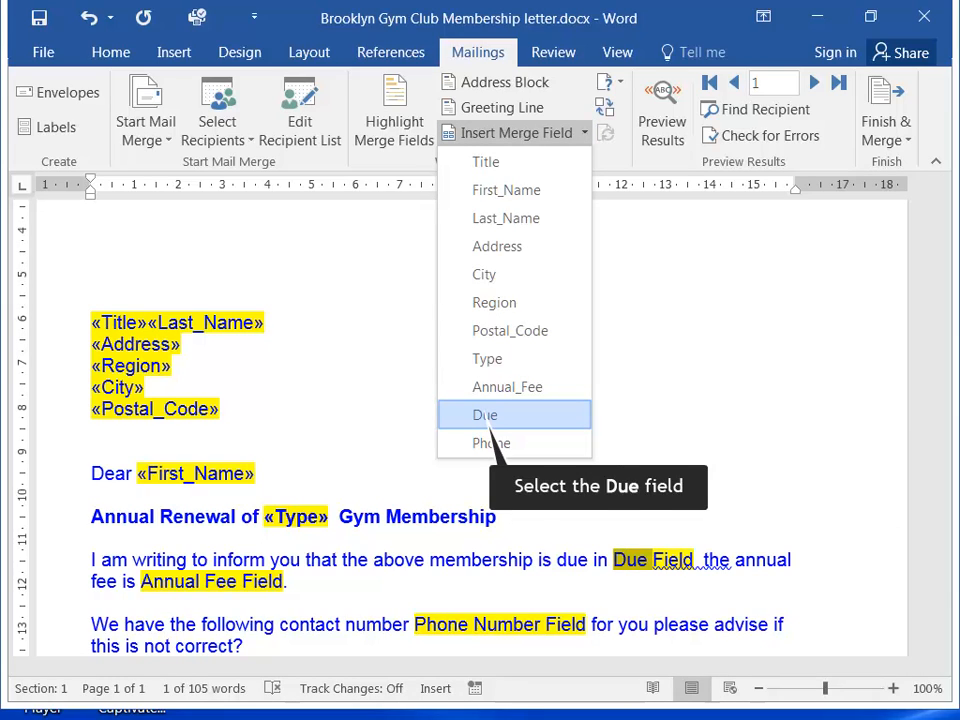
click(488, 424)
click(585, 133)
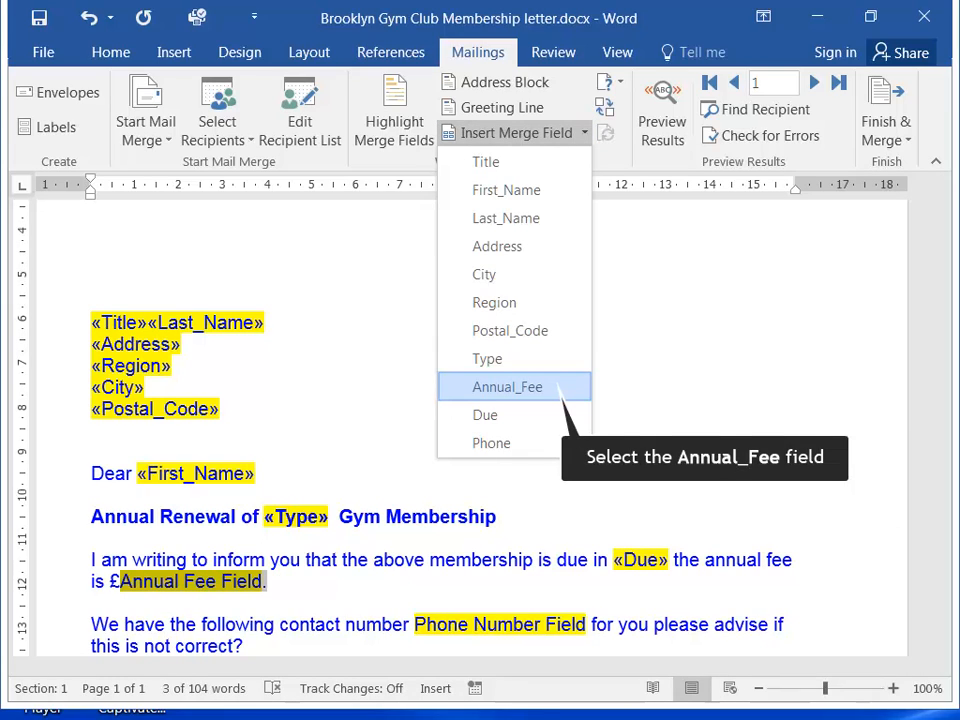
click(507, 386)
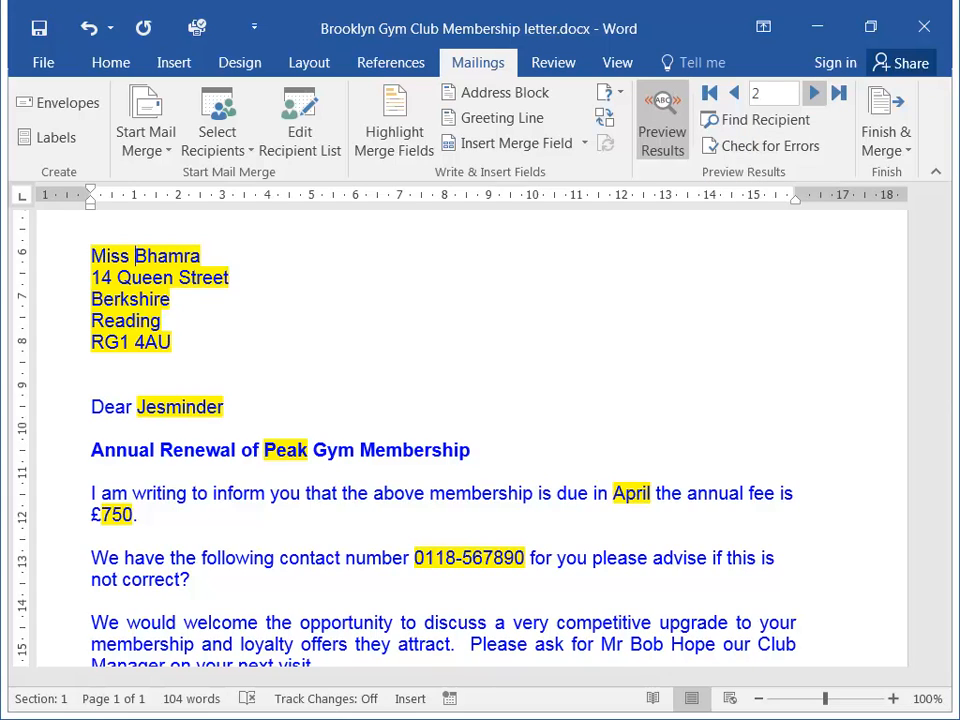
Preview the merged letters for successive recipients up to record 6 and for the last record.
click(814, 93)
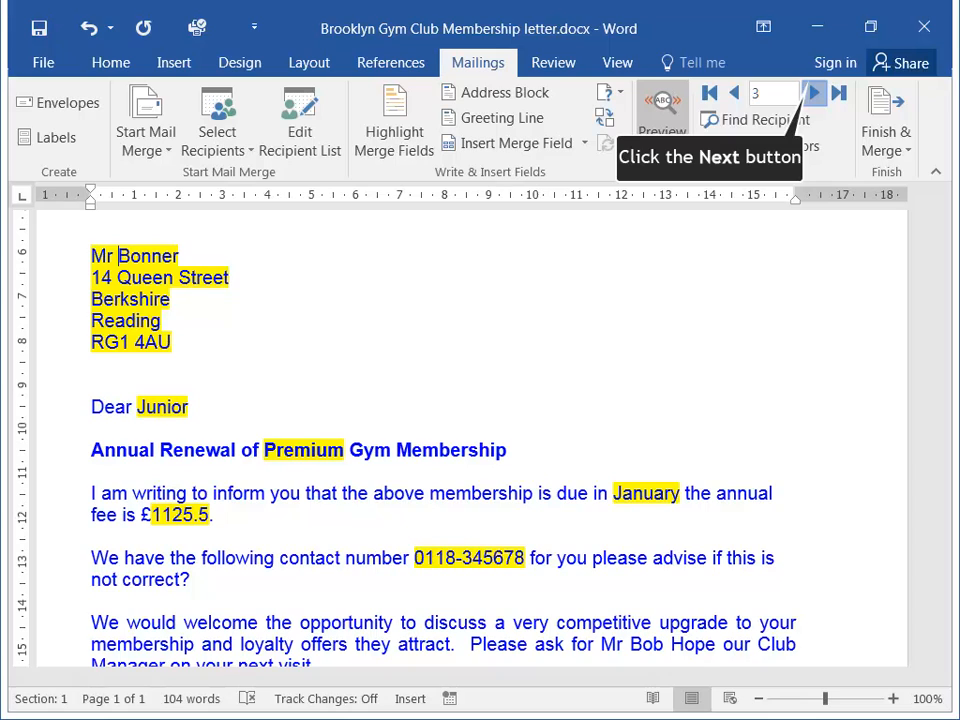
click(814, 93)
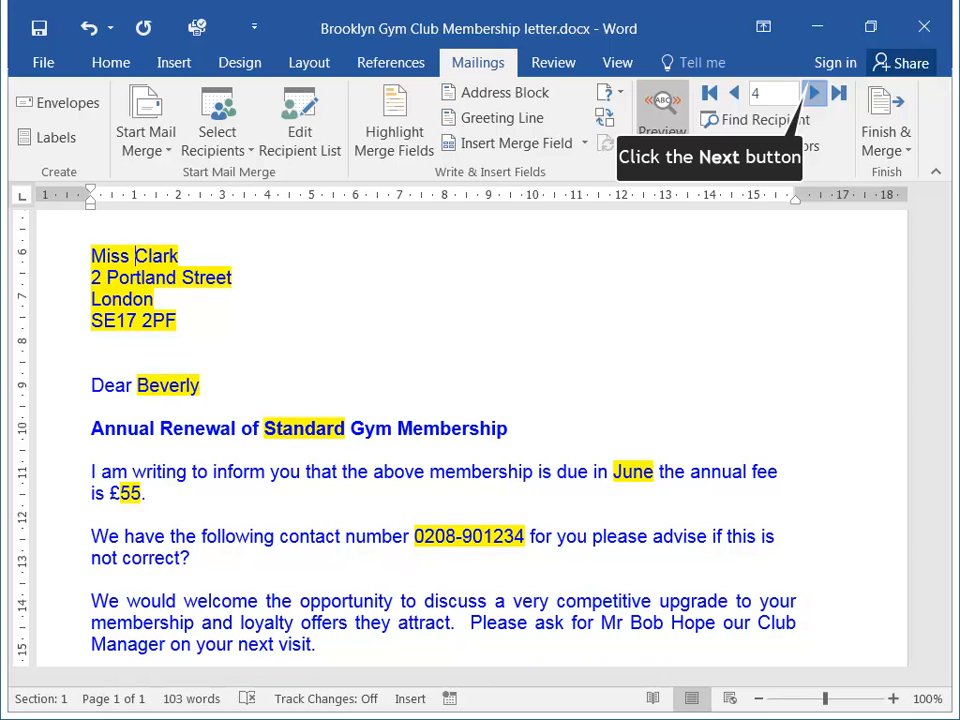
click(814, 92)
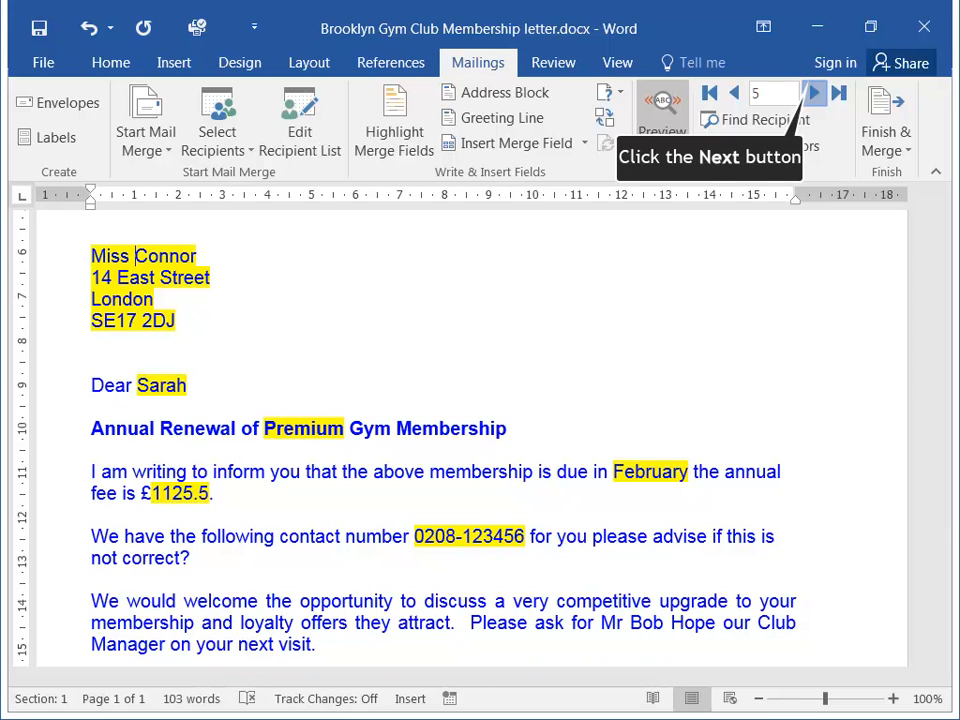
click(814, 92)
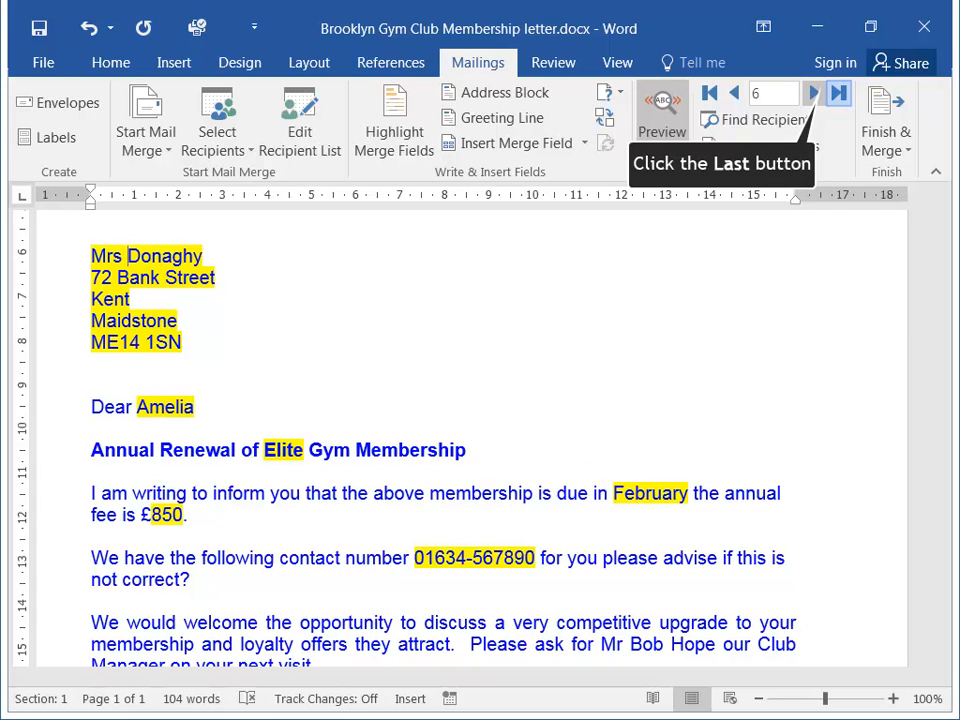
click(838, 92)
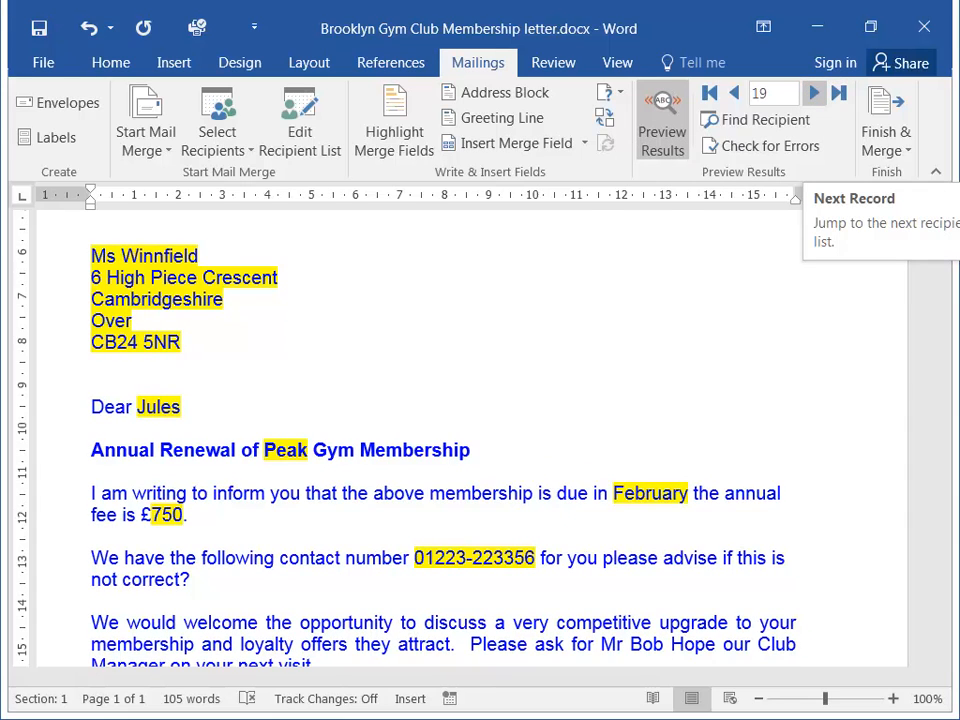
Merge the records into a new document of individual letters, look through them and close it without saving.
click(886, 140)
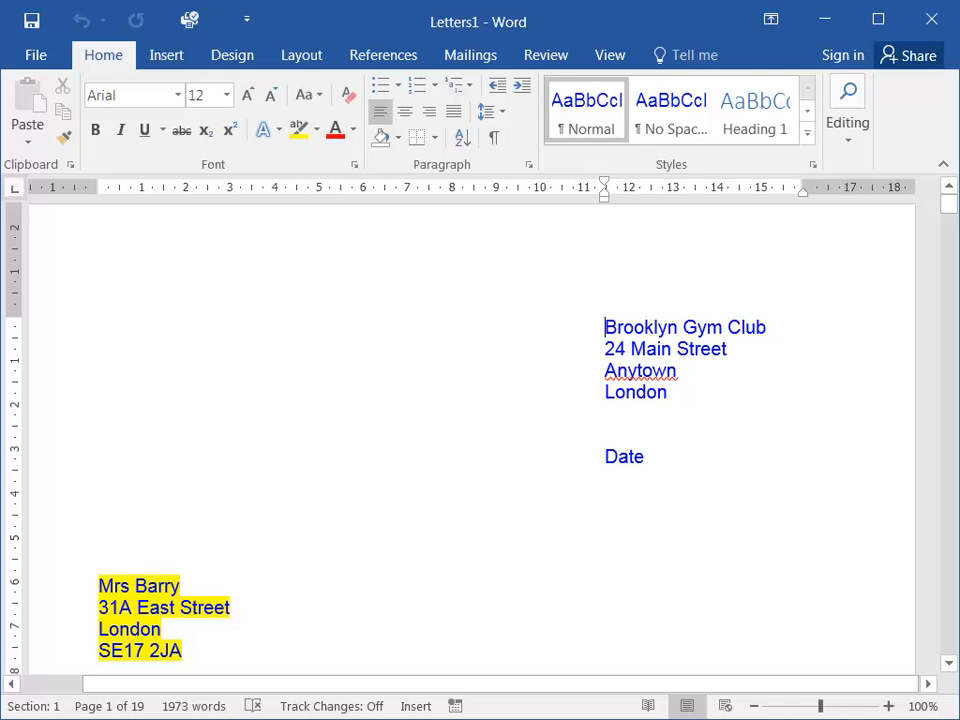
drag(948, 212, 950, 393)
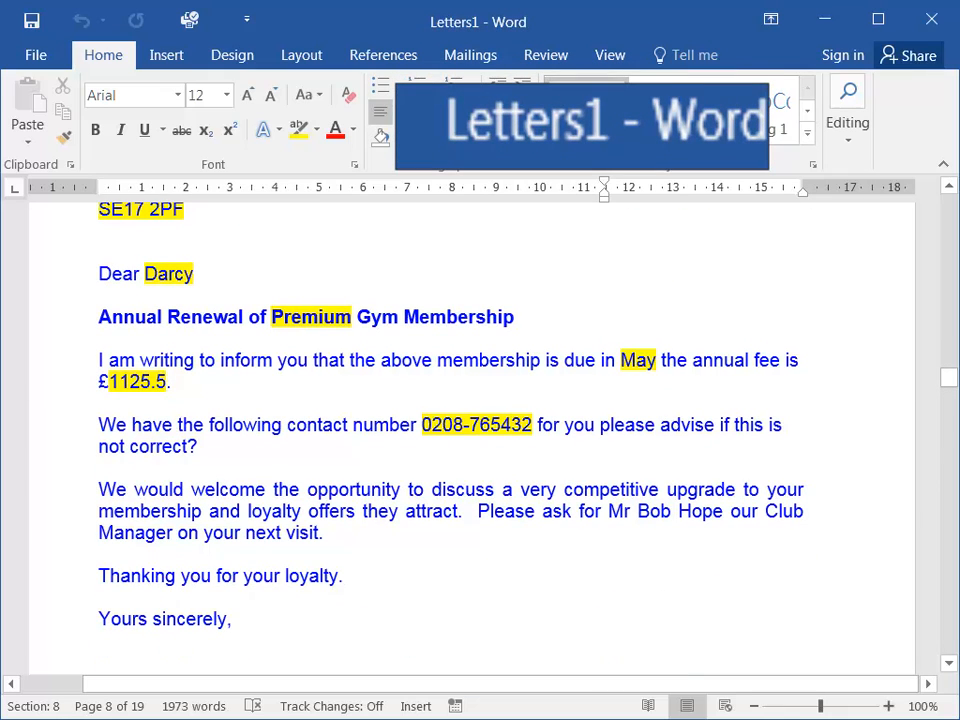
key(ctrl+w)
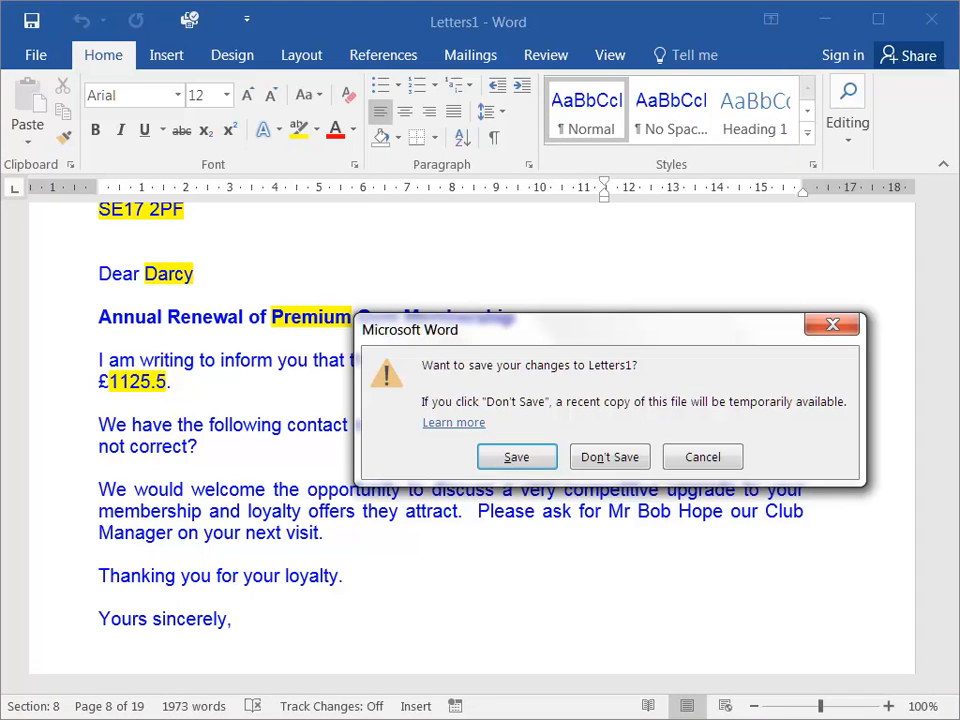
click(609, 457)
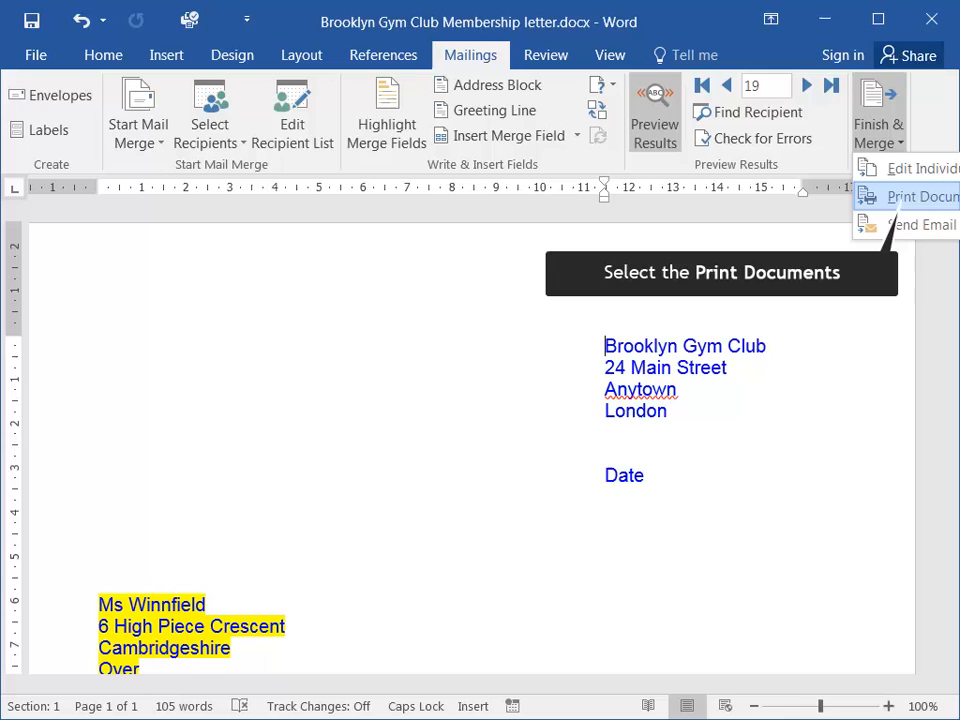
Print one copy of all merged records on the EPSON XP-312 313 315 Series printer and close the membership letter.
click(922, 197)
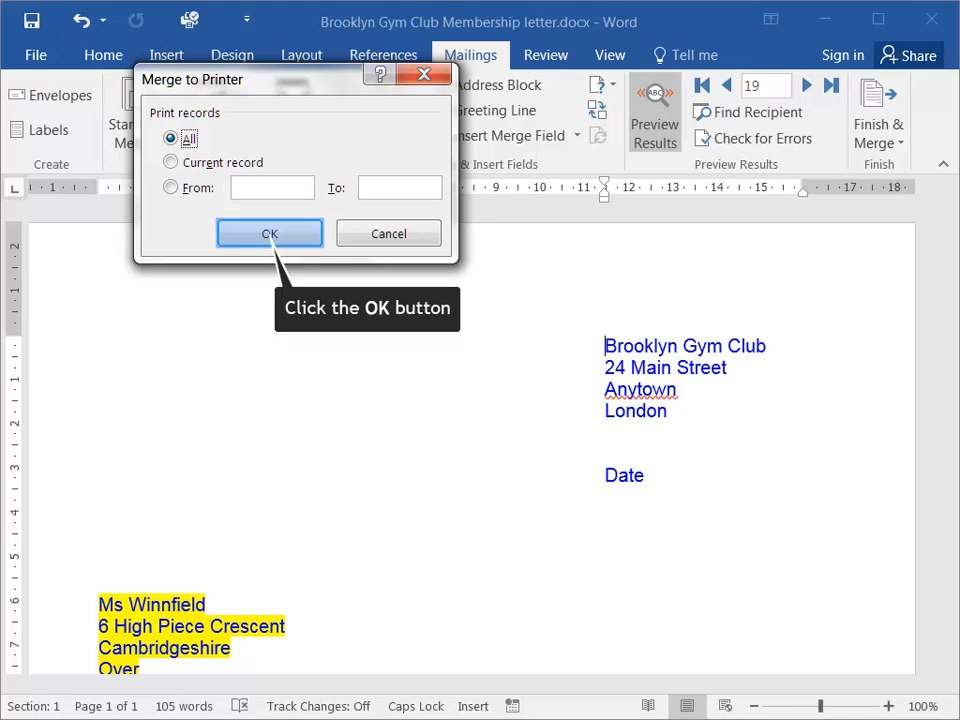
key(Return)
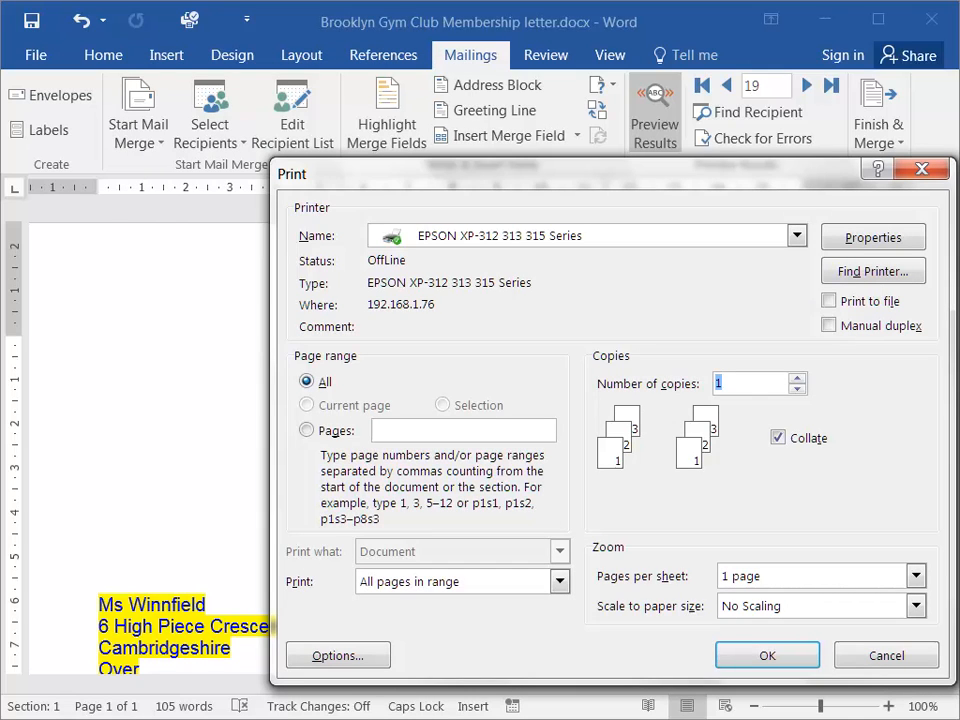
key(Return)
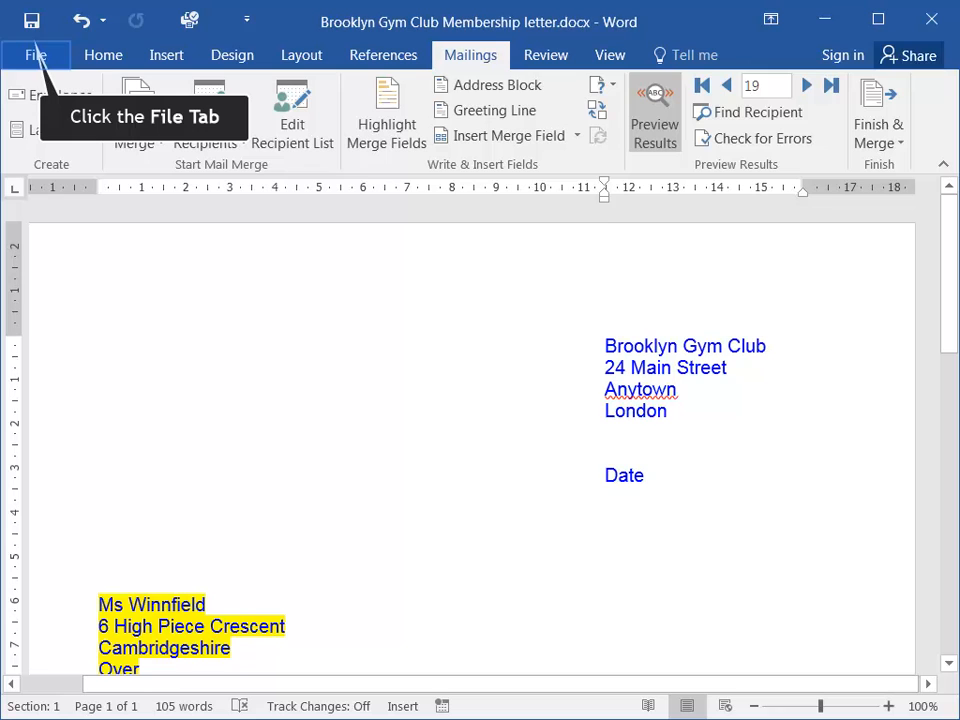
click(36, 56)
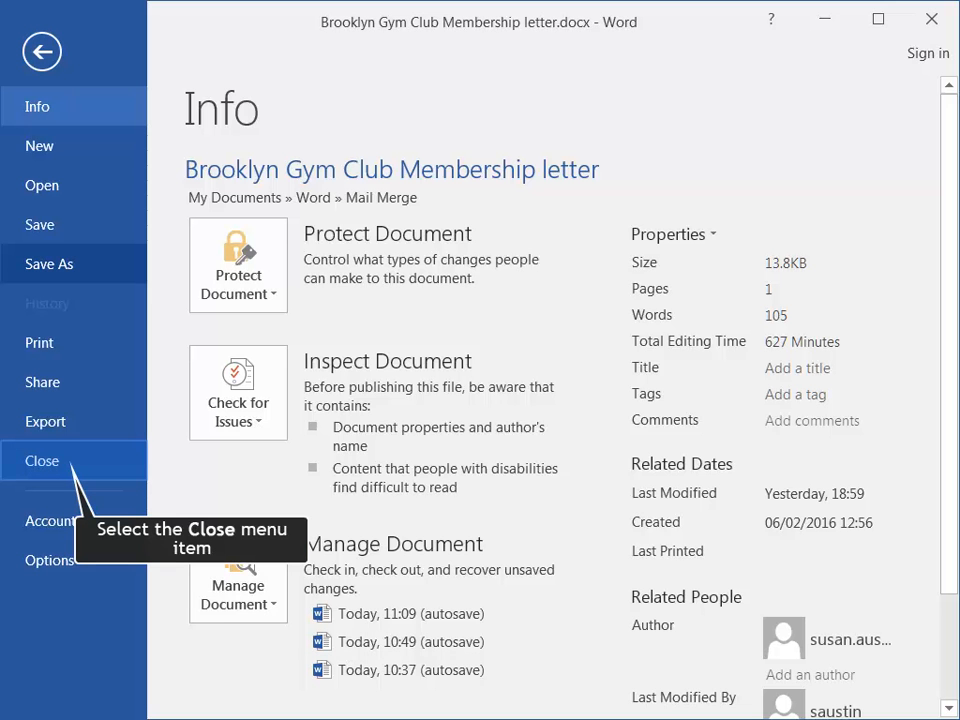
click(42, 461)
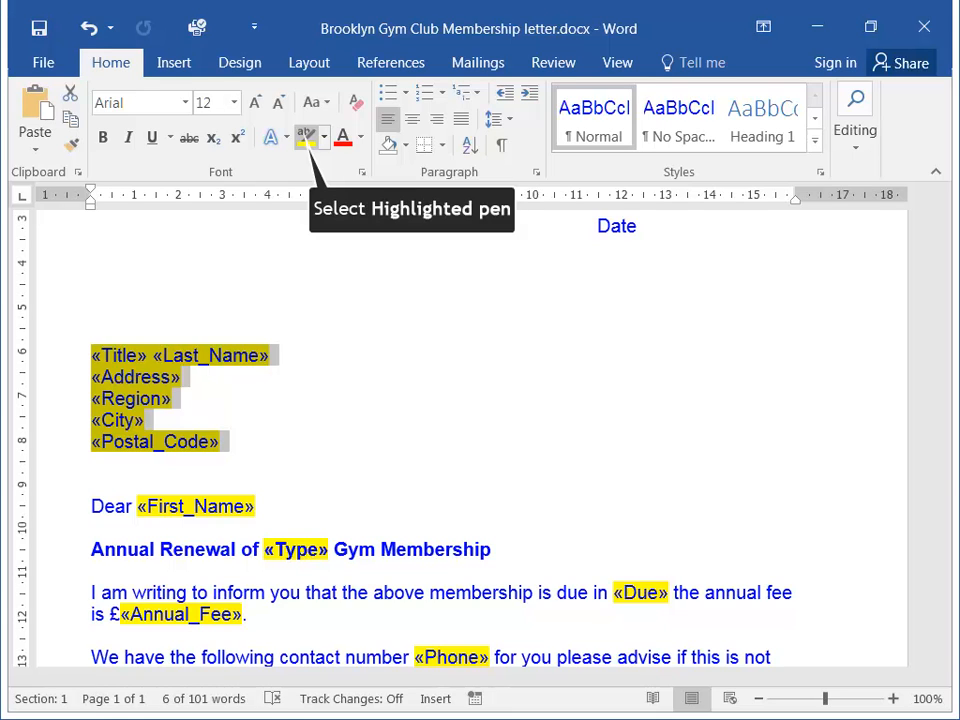
Remove the yellow text highlighting from the letter's merge fields and turn on Highlight Merge Fields.
drag(613, 461, 673, 463)
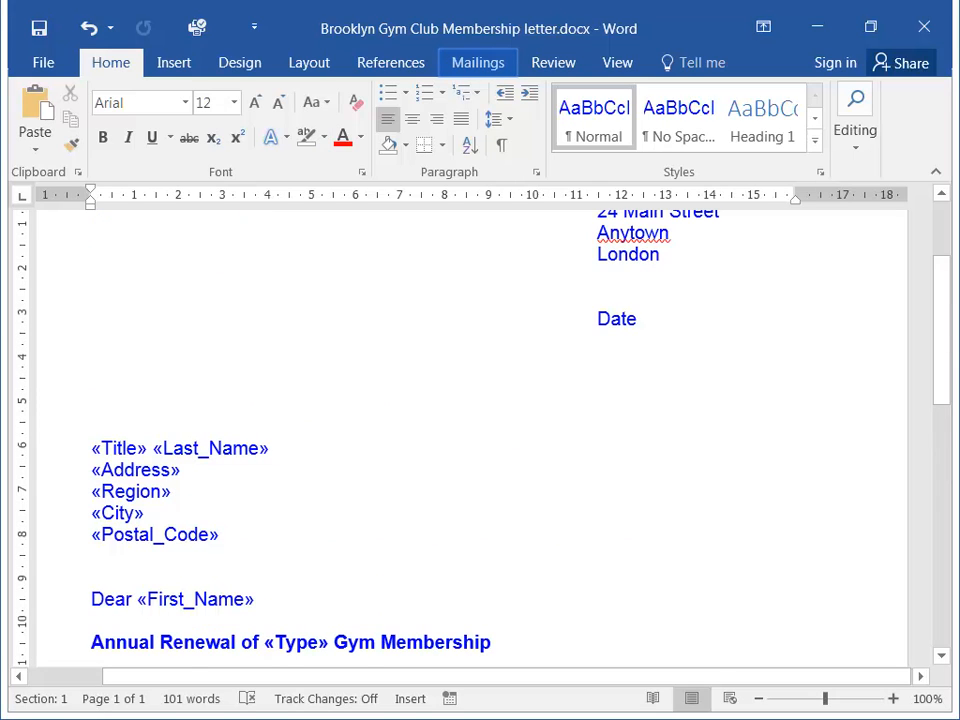
click(478, 62)
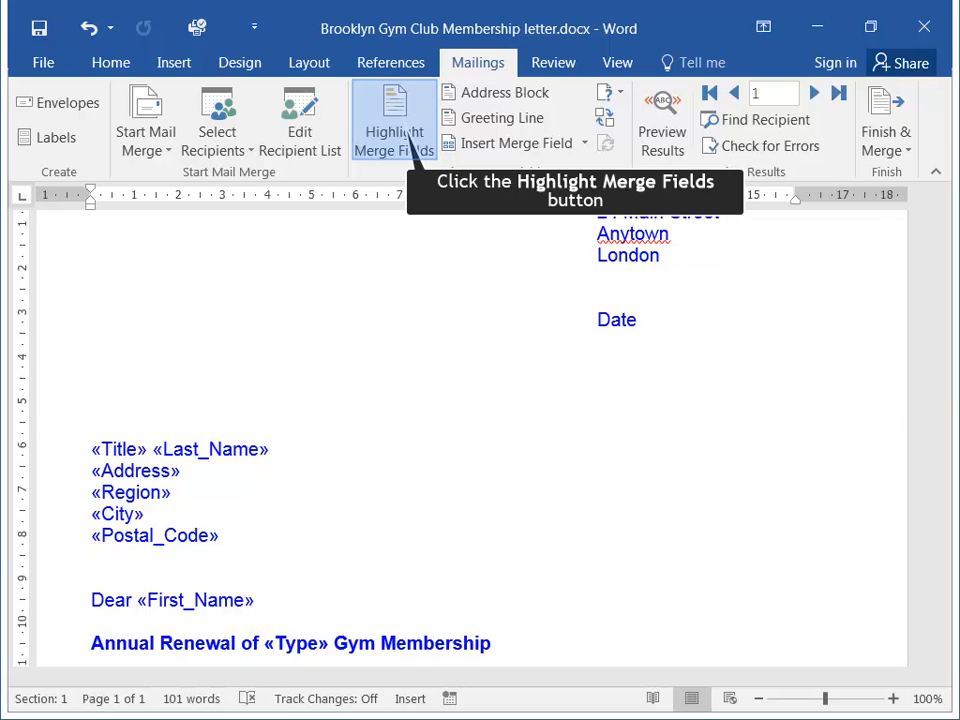
click(409, 135)
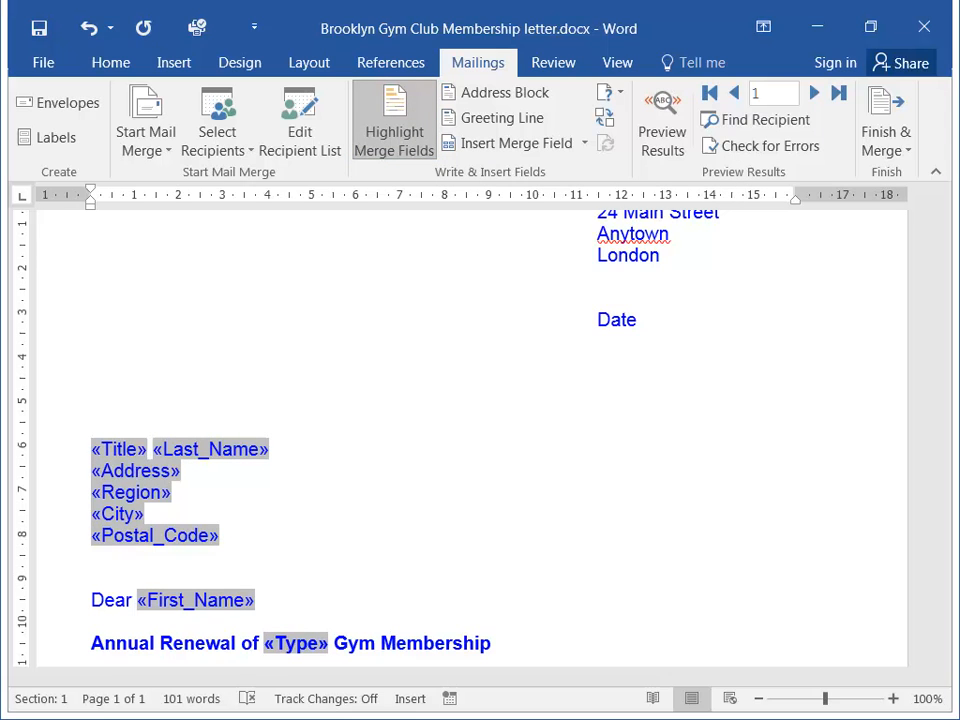